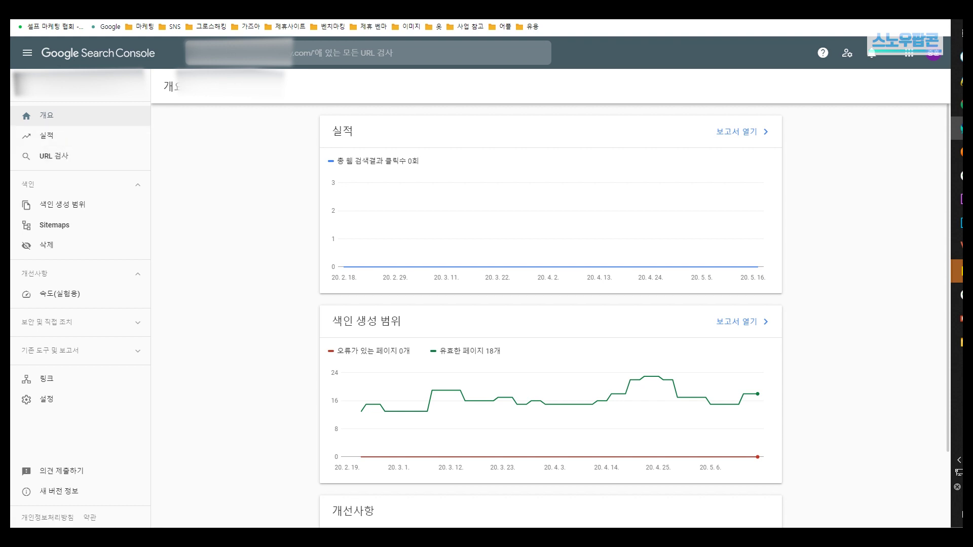
Try to inspect the blog page URL ending in .com/5 within the current property.
{"action": "left_click", "coordinate": [320, 53]}
{"action": "key", "text": "ctrl+v"}
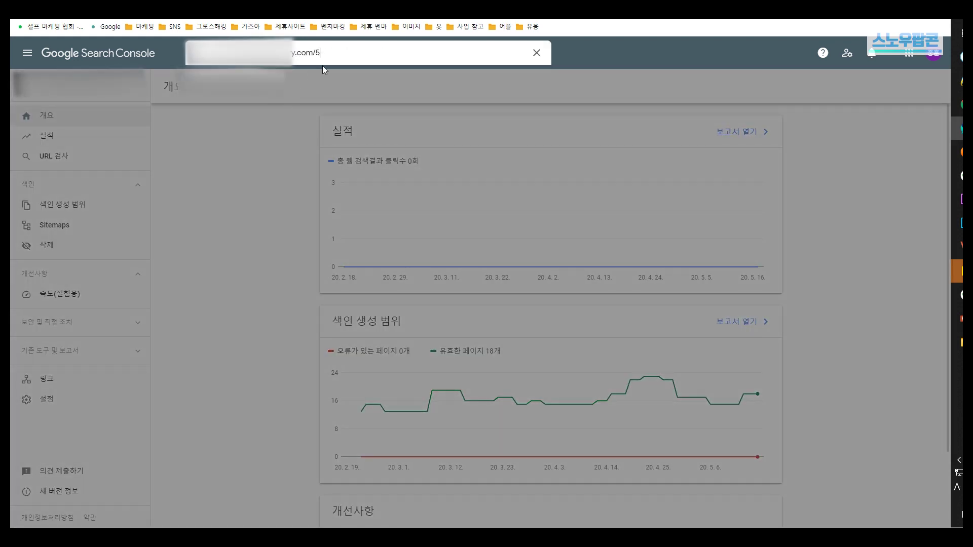
{"action": "double_click", "coordinate": [317, 53]}
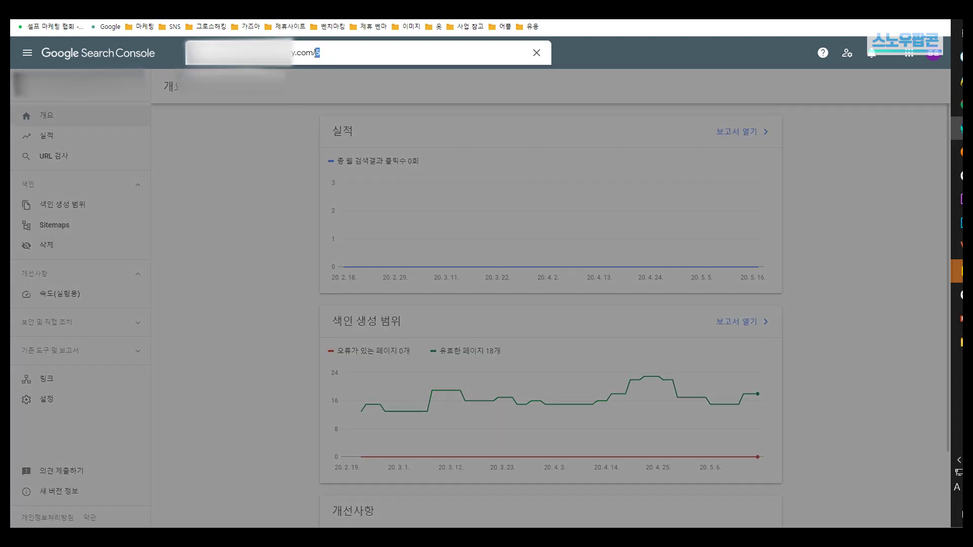
{"action": "left_click", "coordinate": [354, 55]}
{"action": "double_click", "coordinate": [318, 54]}
{"action": "left_click", "coordinate": [323, 54]}
{"action": "key", "text": "Return"}
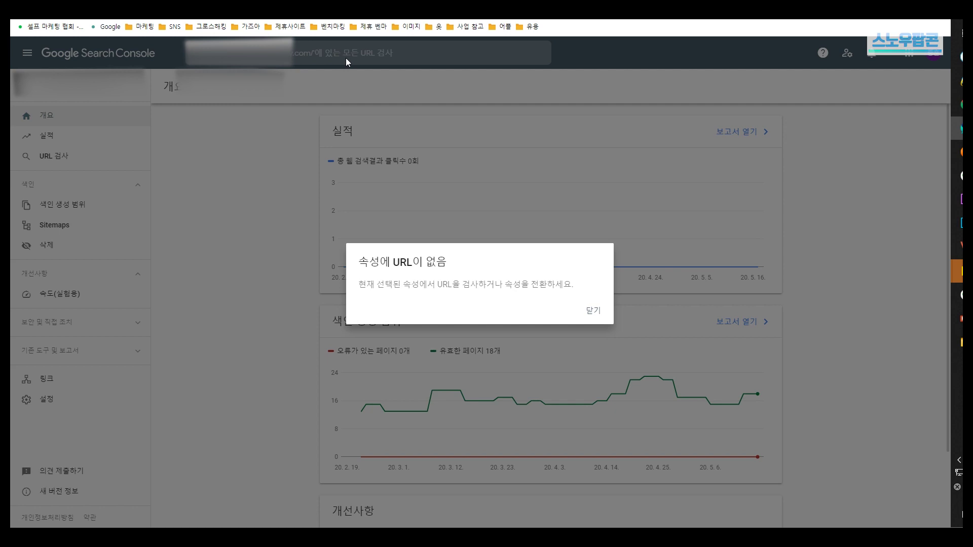
{"action": "left_click", "coordinate": [589, 311]}
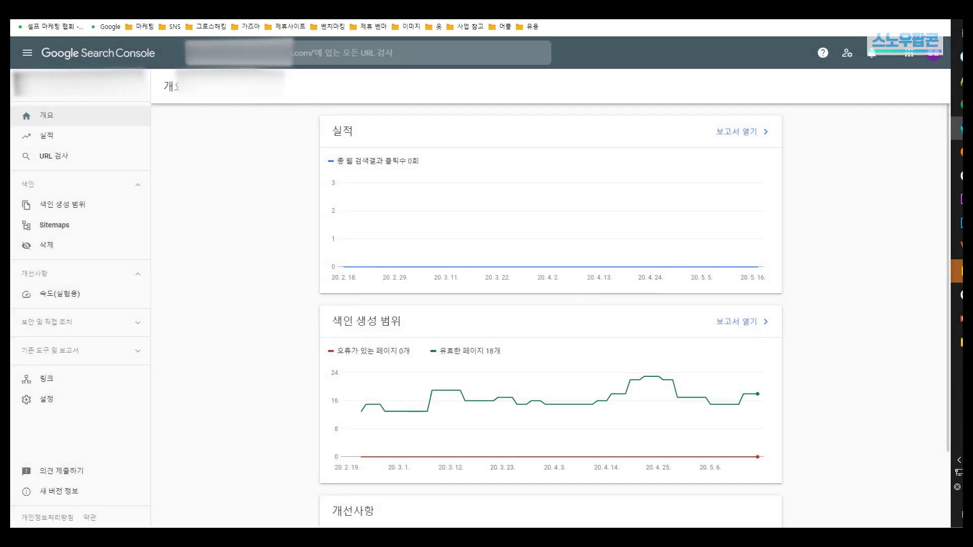
Inspect the suggested blog page URL ending in .com/5.
{"action": "left_click", "coordinate": [421, 53]}
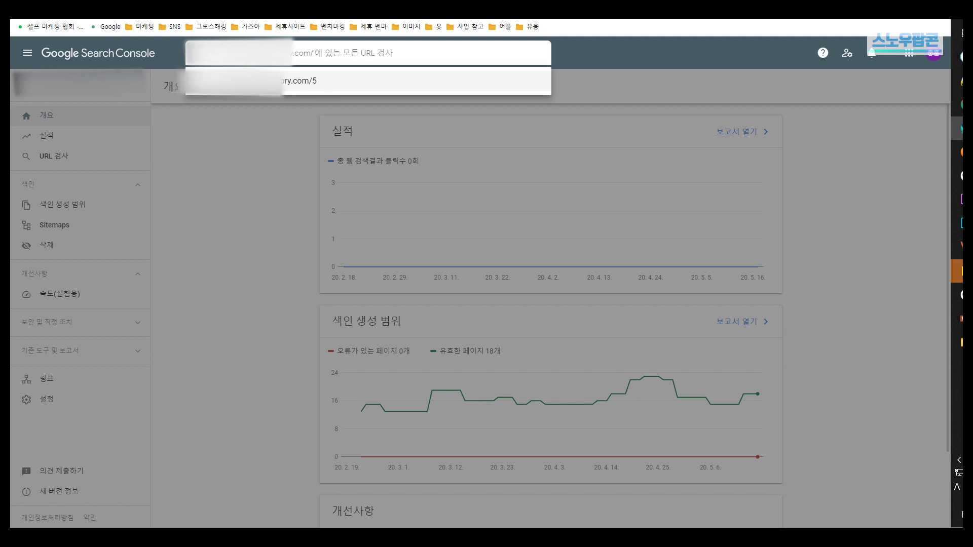
{"action": "left_click", "coordinate": [238, 81]}
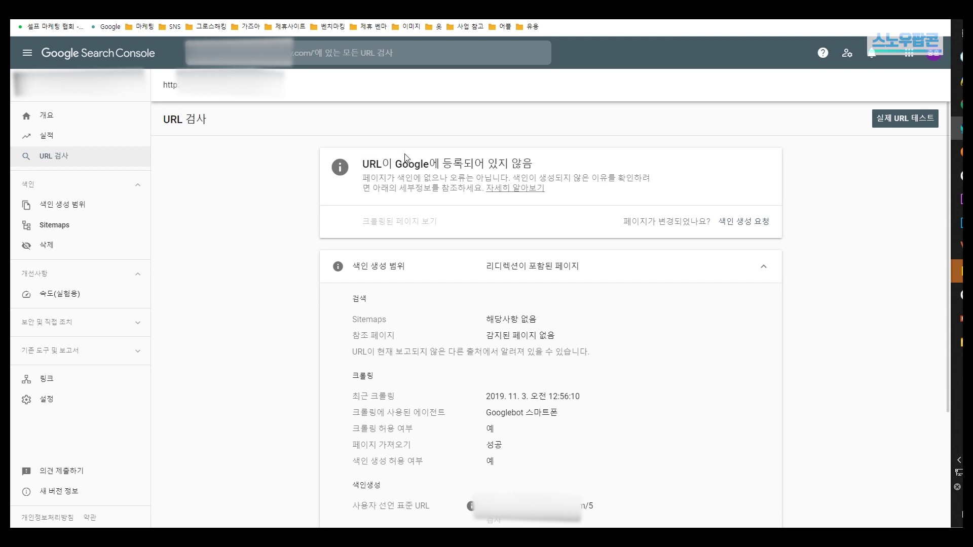
Examine the URL inspection result, including the Google registration status, its explanation, and the crawling and indexing details.
{"action": "left_click_drag", "start_coordinate": [362, 164], "coordinate": [535, 166]}
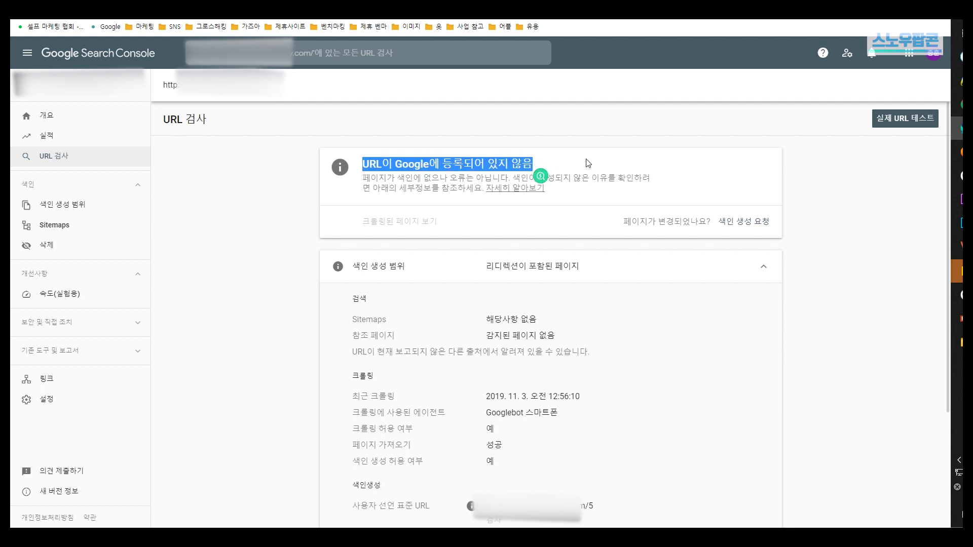
{"action": "left_click", "coordinate": [536, 178]}
{"action": "left_click_drag", "start_coordinate": [363, 178], "coordinate": [658, 191]}
{"action": "left_click", "coordinate": [560, 197]}
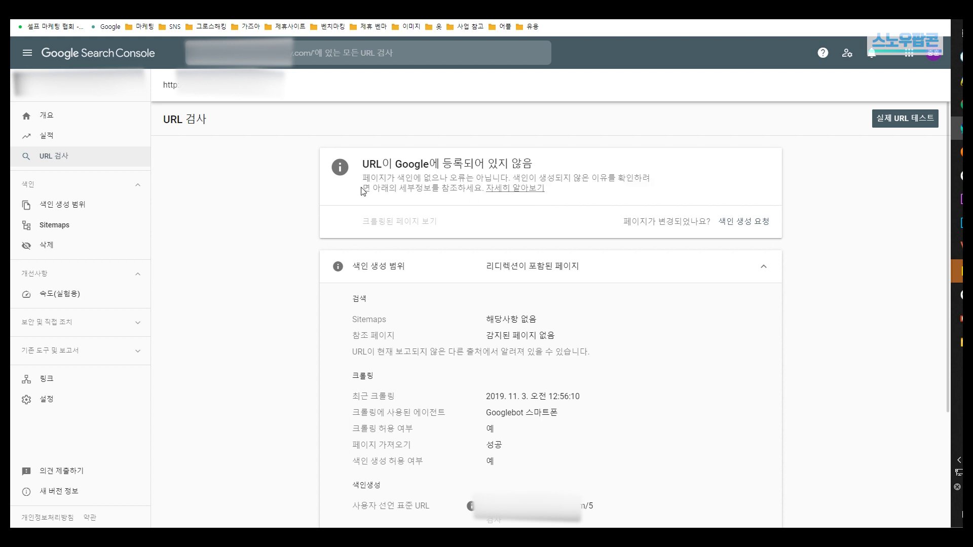
{"action": "left_click_drag", "start_coordinate": [398, 188], "coordinate": [476, 178]}
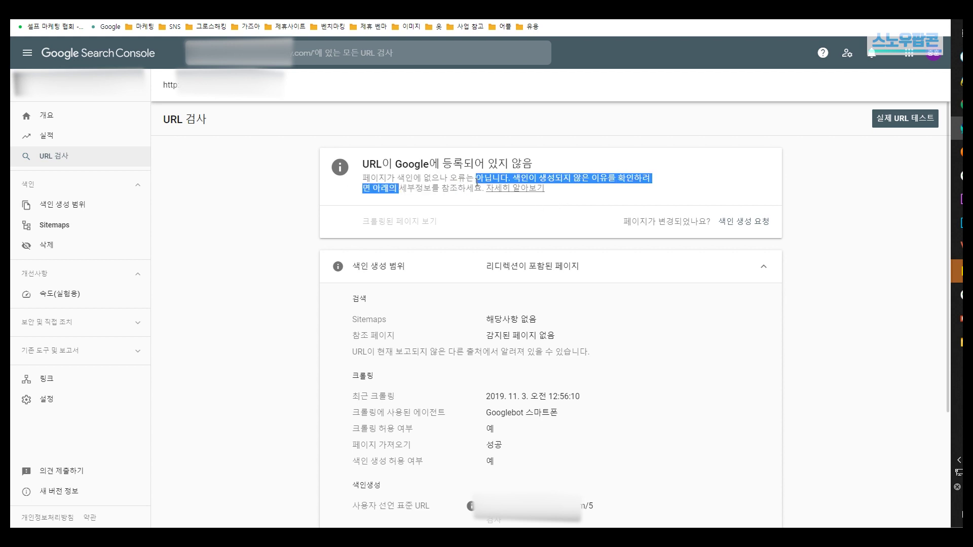
{"action": "left_click", "coordinate": [571, 209]}
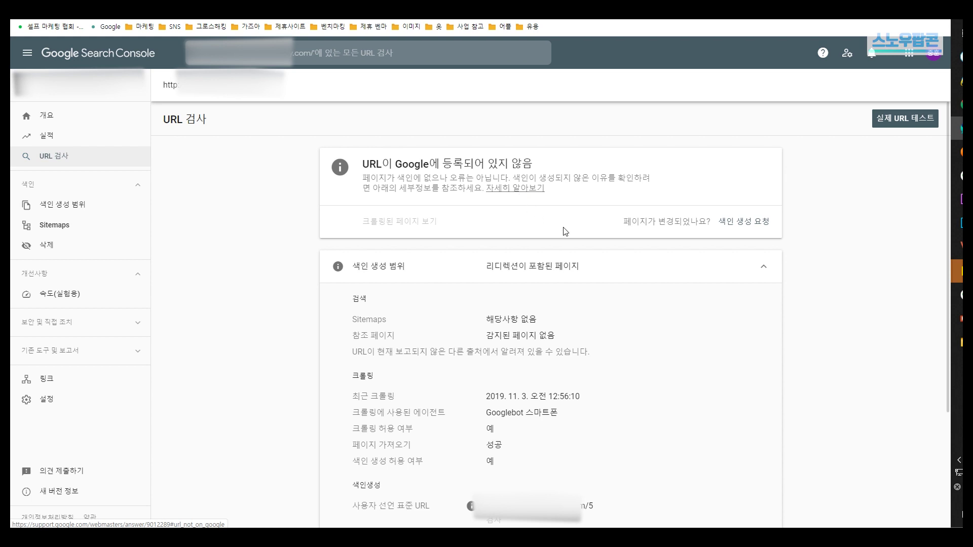
{"action": "scroll", "coordinate": [563, 230], "scroll_direction": "down", "scroll_amount": 3}
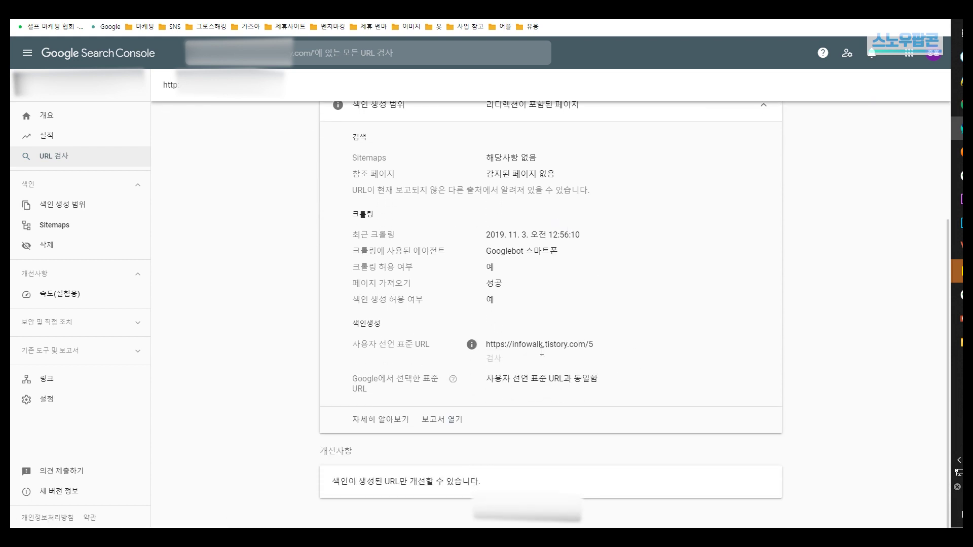
{"action": "left_click_drag", "start_coordinate": [352, 281], "coordinate": [386, 284]}
{"action": "scroll", "coordinate": [557, 314], "scroll_direction": "up", "scroll_amount": 1}
{"action": "left_click", "coordinate": [557, 317]}
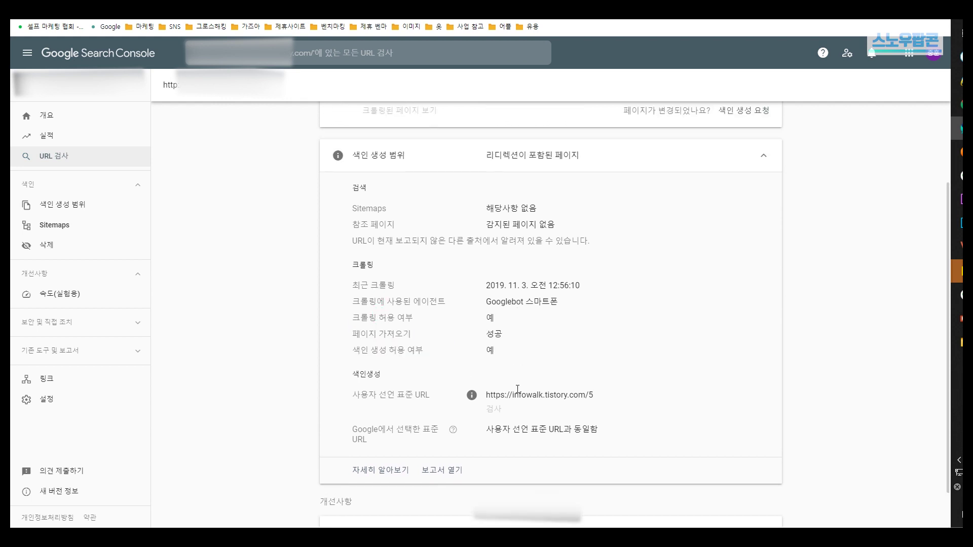
{"action": "scroll", "coordinate": [555, 398], "scroll_direction": "down", "scroll_amount": 1}
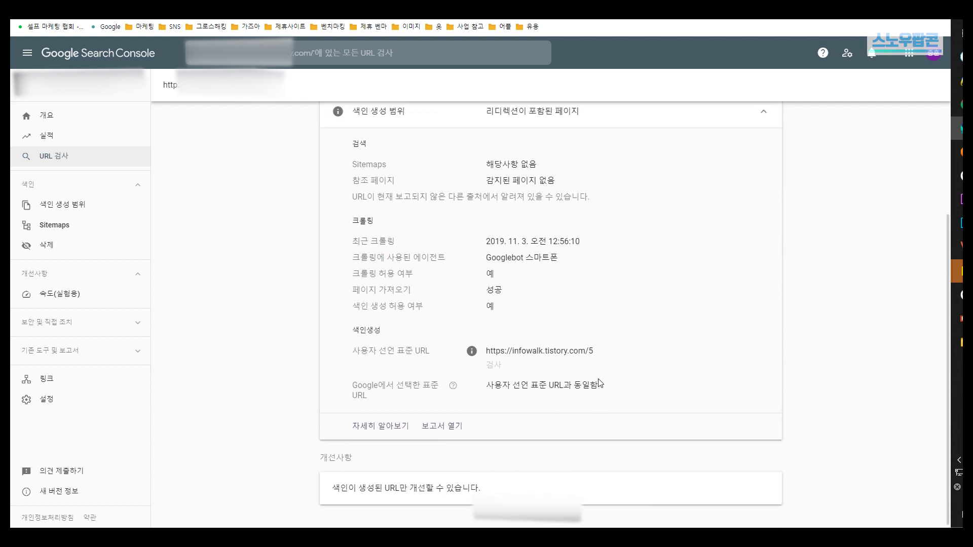
{"action": "scroll", "coordinate": [601, 393], "scroll_direction": "up", "scroll_amount": 3}
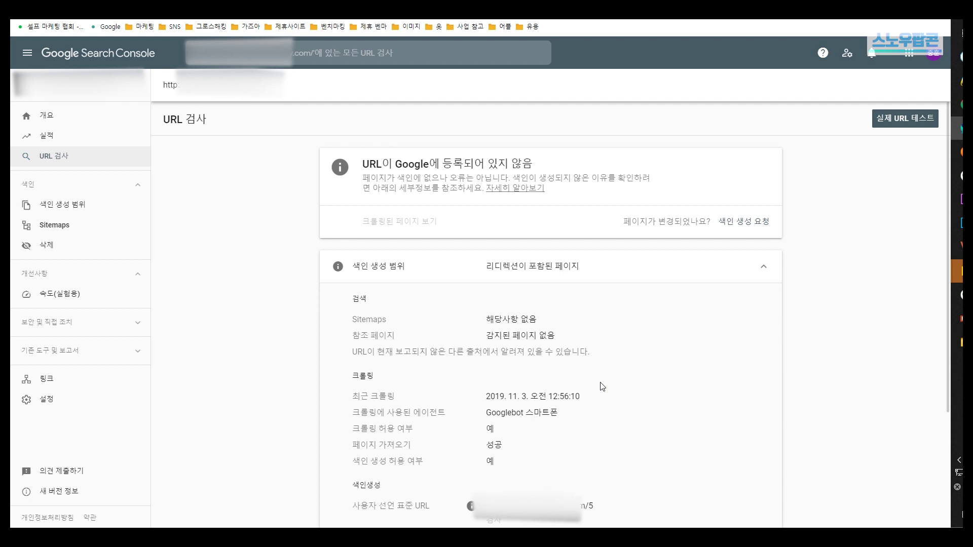
Request indexing (색인 생성 요청) for the inspected URL, then read and acknowledge the confirmation.
{"action": "left_click", "coordinate": [743, 229]}
{"action": "left_click", "coordinate": [746, 224]}
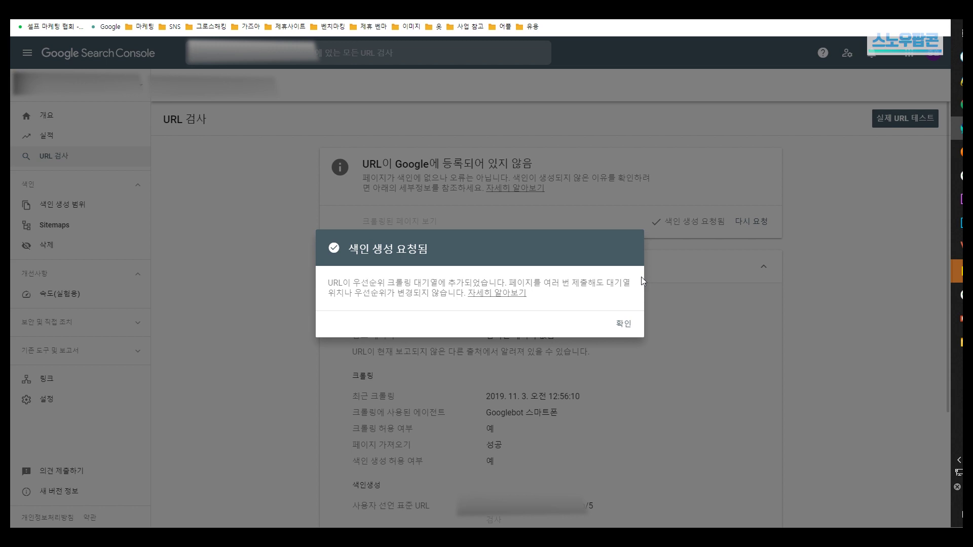
{"action": "left_click_drag", "start_coordinate": [388, 284], "coordinate": [439, 285]}
{"action": "left_click", "coordinate": [489, 281]}
{"action": "left_click_drag", "start_coordinate": [543, 283], "coordinate": [472, 306]}
{"action": "left_click", "coordinate": [506, 303]}
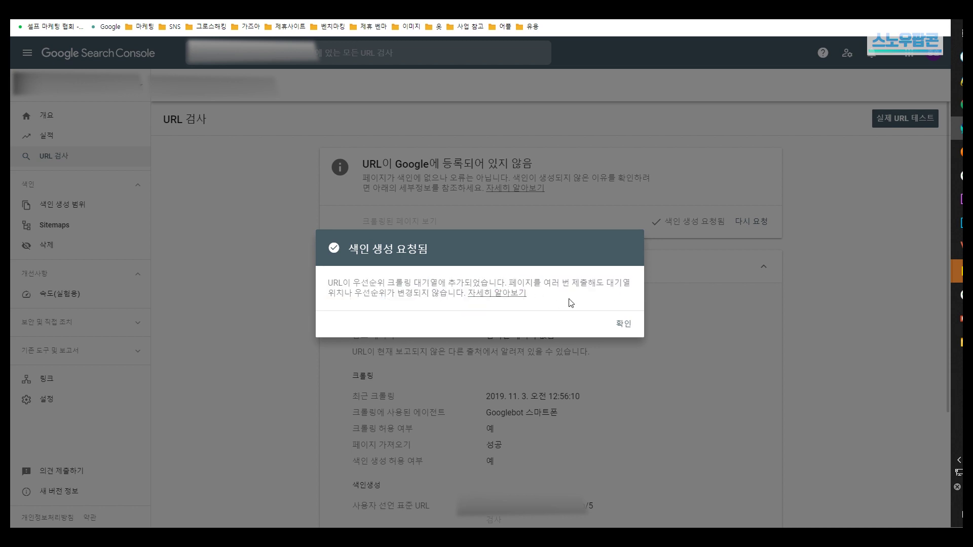
{"action": "left_click", "coordinate": [618, 327]}
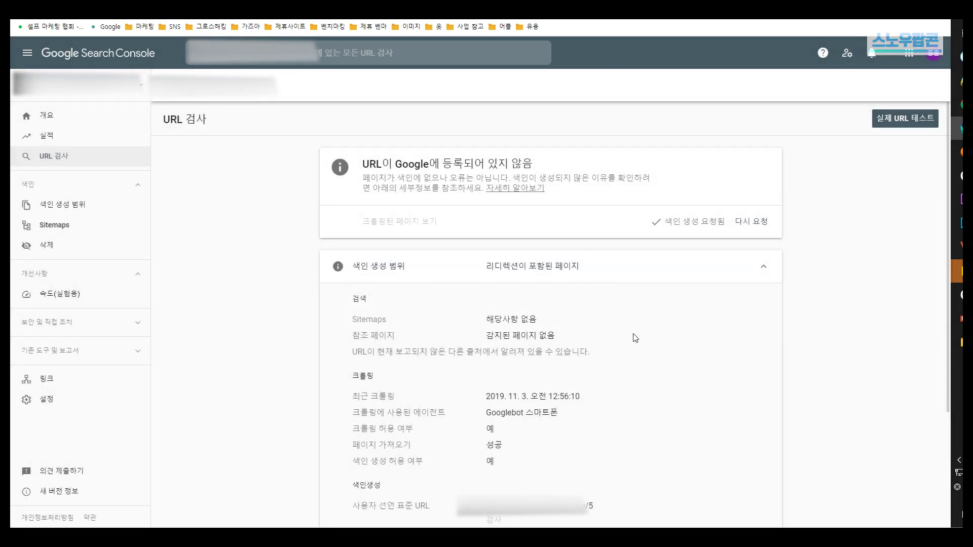
{"action": "left_click_drag", "start_coordinate": [649, 223], "coordinate": [726, 222]}
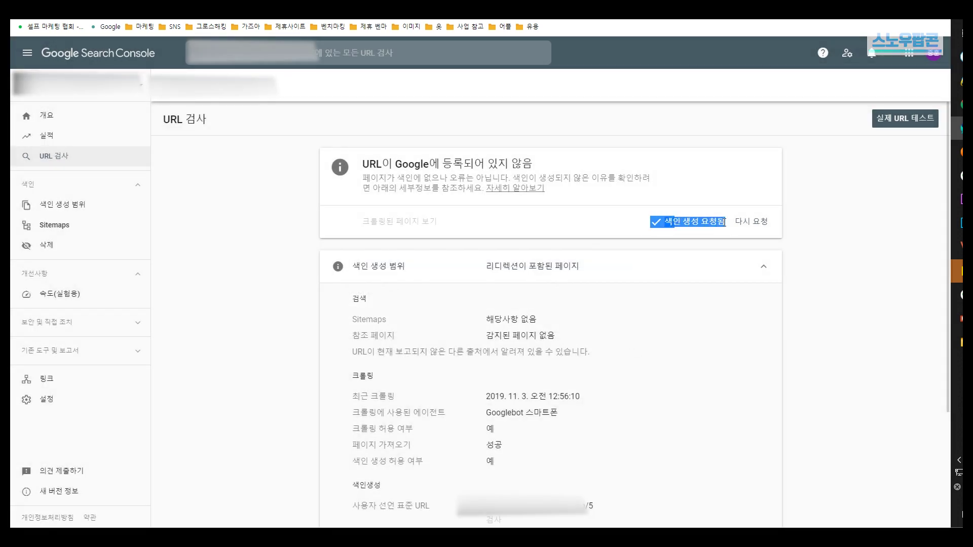
{"action": "left_click", "coordinate": [807, 209]}
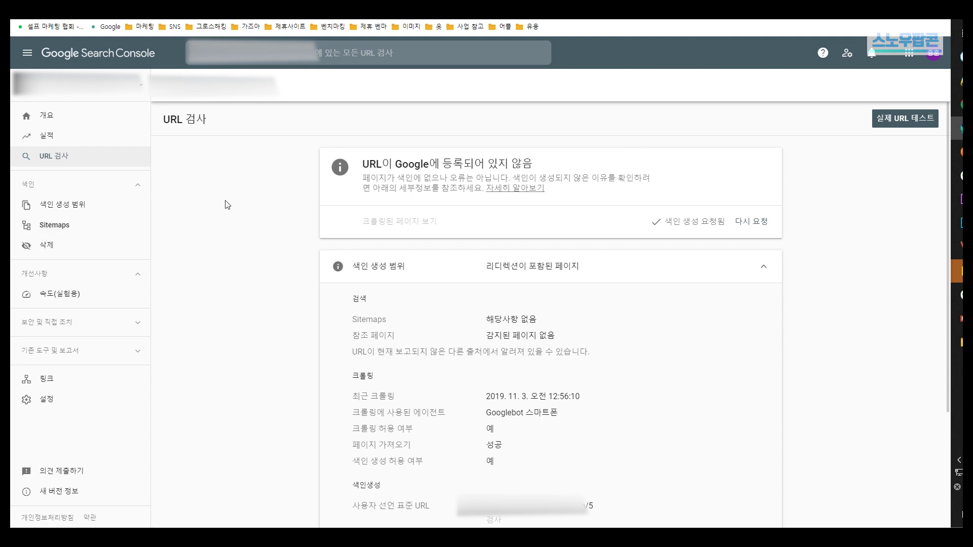
Start a new temporary URL removal request (일시적으로 URL 삭제) with the option 이 접두어가 포함된 모든 URL 삭제.
{"action": "left_click", "coordinate": [65, 251]}
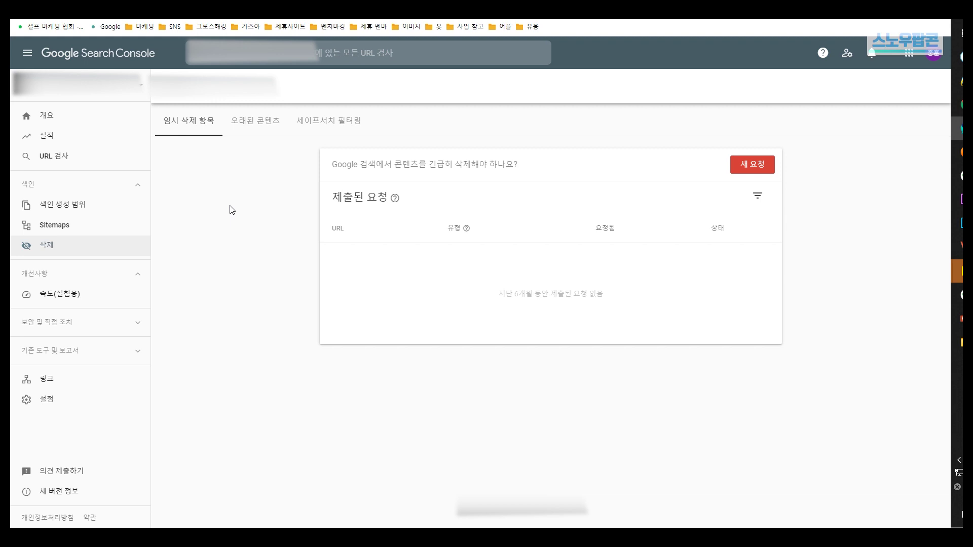
{"action": "left_click_drag", "start_coordinate": [321, 176], "coordinate": [343, 166]}
{"action": "left_click", "coordinate": [523, 176]}
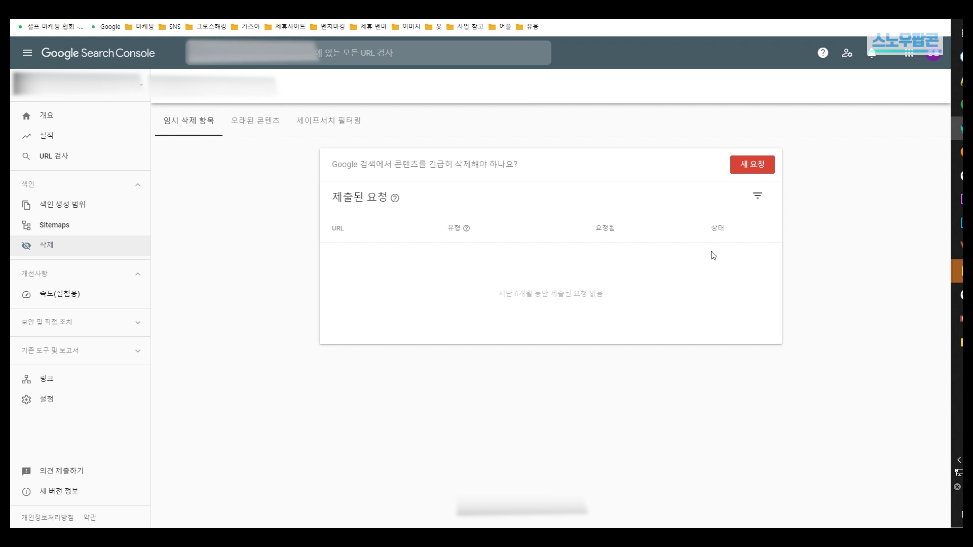
{"action": "left_click", "coordinate": [752, 170]}
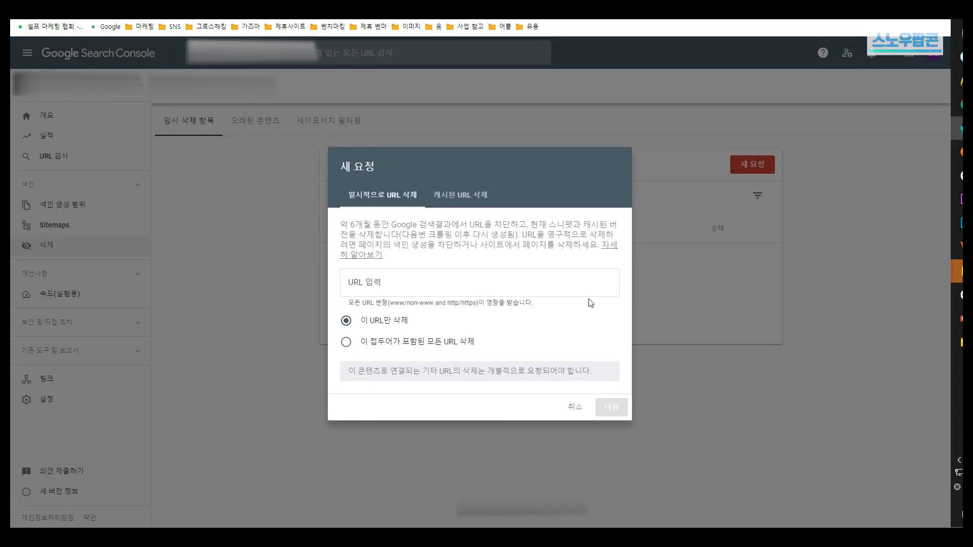
{"action": "left_click", "coordinate": [501, 274]}
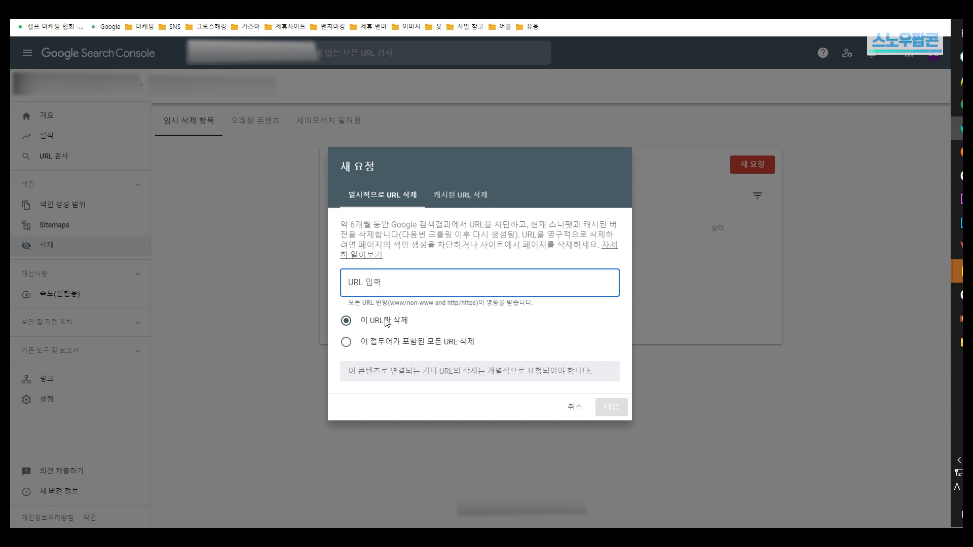
{"action": "left_click", "coordinate": [424, 342]}
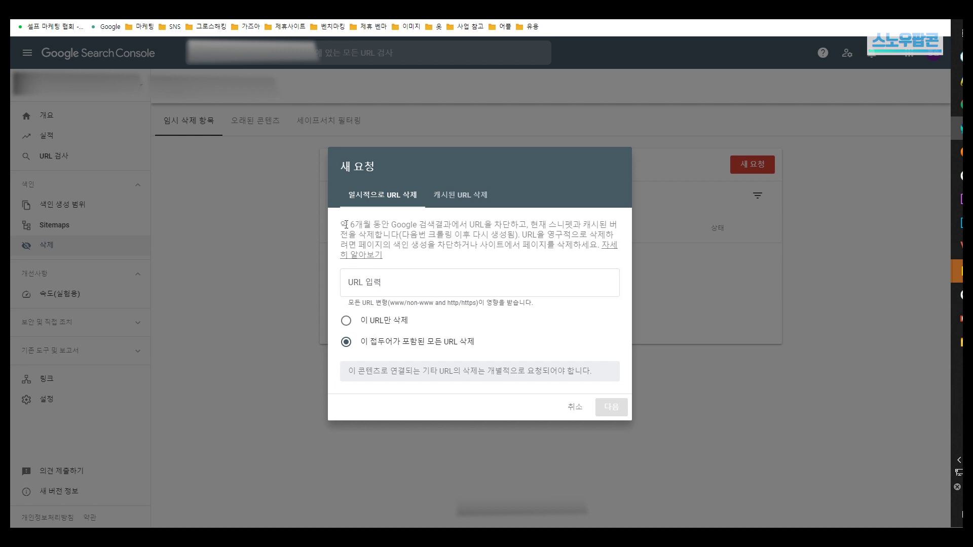
Review the temporary removal explanation in the new request, and compare it with the cached URL removal (캐시된 URL 삭제) option.
{"action": "left_click_drag", "start_coordinate": [340, 224], "coordinate": [555, 235]}
{"action": "left_click_drag", "start_coordinate": [398, 247], "coordinate": [427, 246]}
{"action": "left_click_drag", "start_coordinate": [481, 247], "coordinate": [584, 255]}
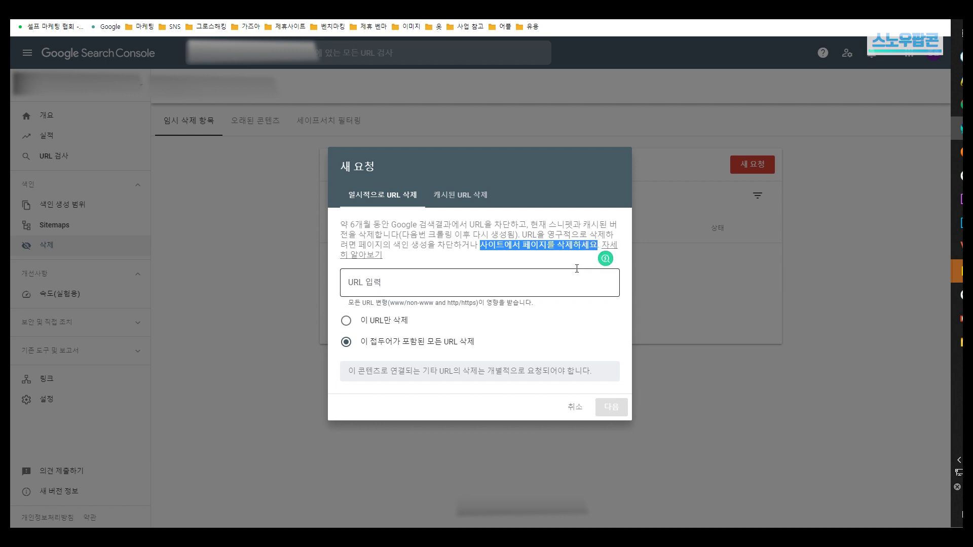
{"action": "left_click", "coordinate": [112, 93]}
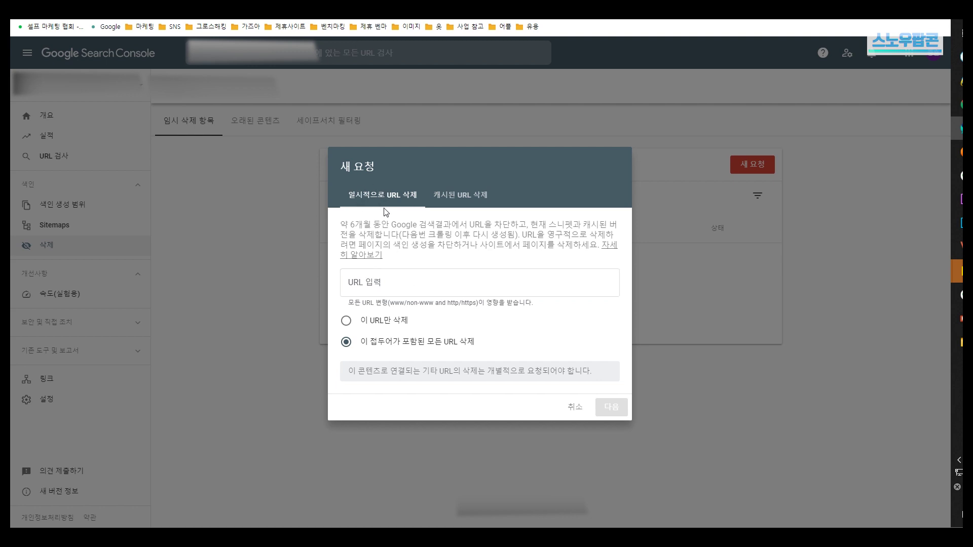
{"action": "left_click", "coordinate": [422, 281]}
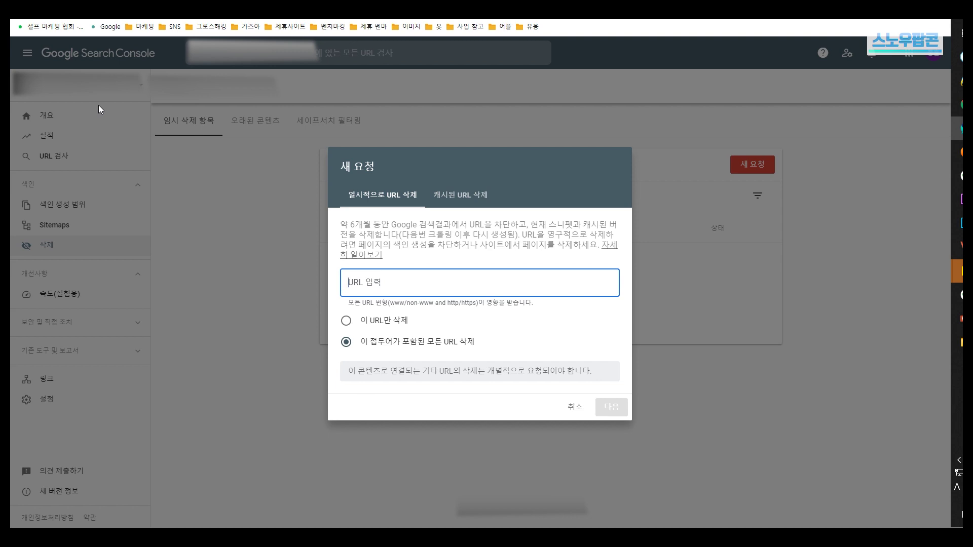
{"action": "left_click", "coordinate": [462, 195]}
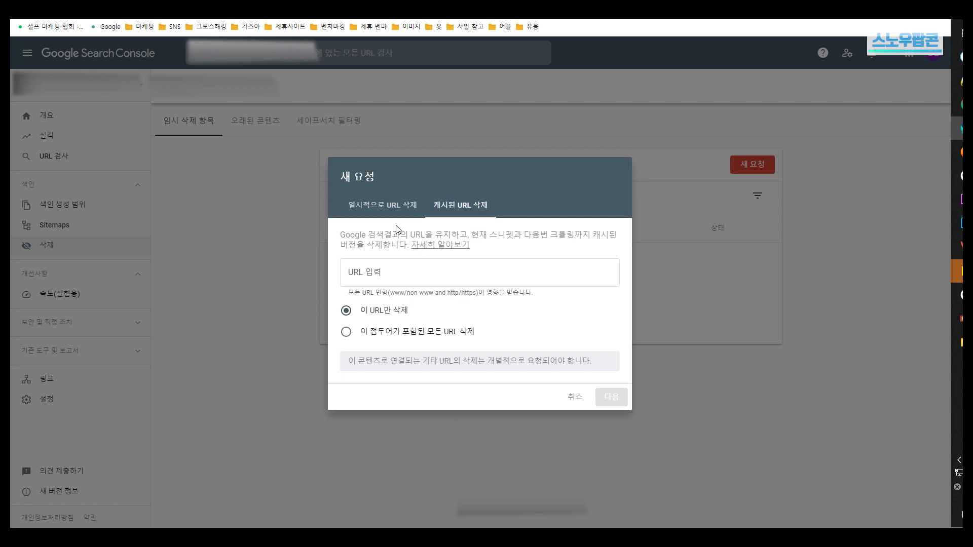
{"action": "left_click", "coordinate": [386, 201]}
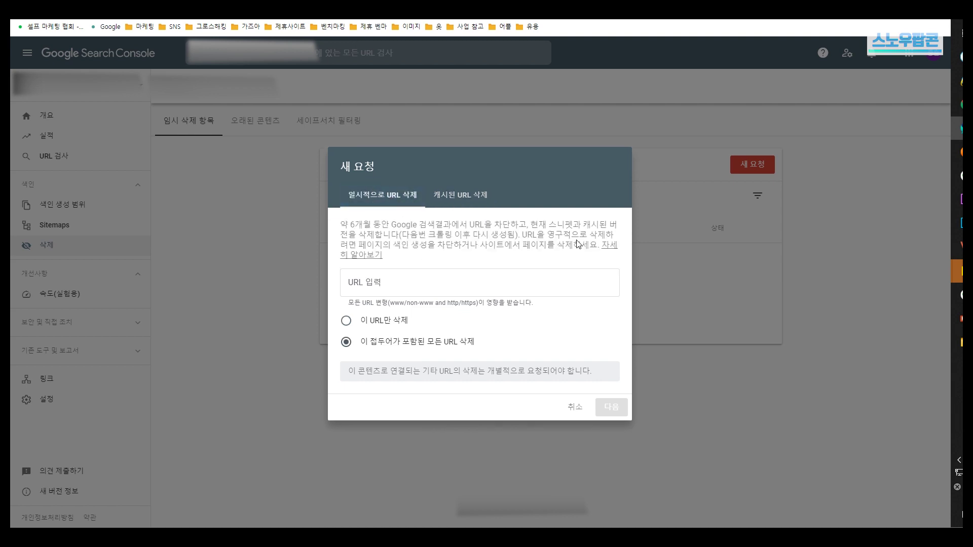